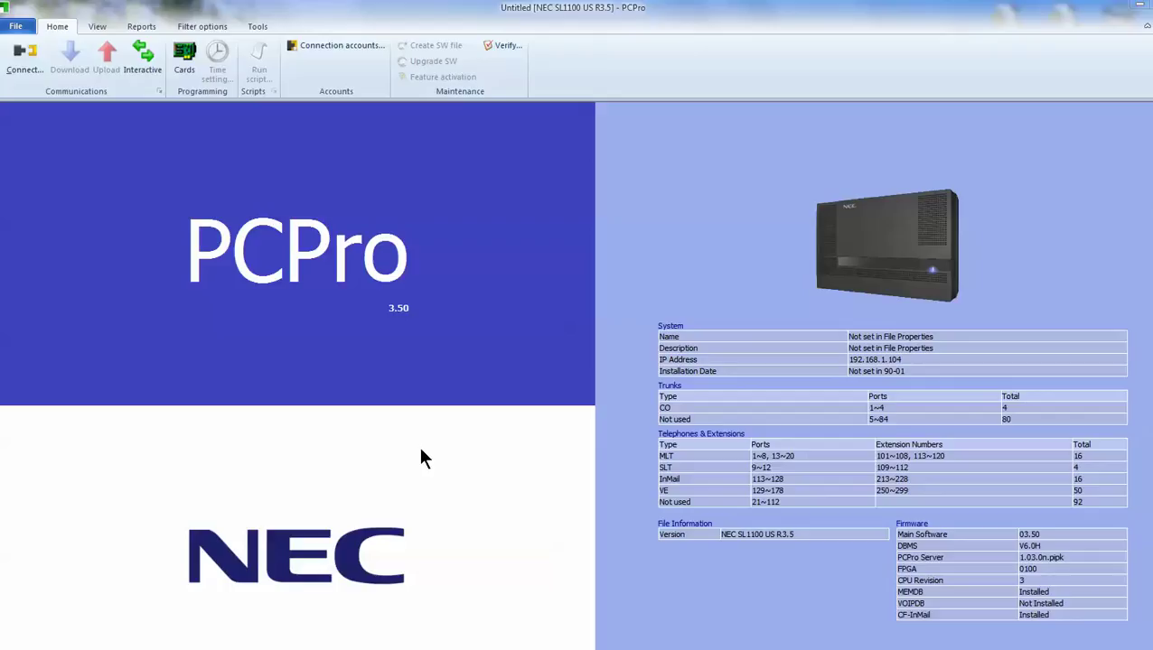
# Bring up the connection settings for the SL1100 at 192.168.1.104
pyautogui.click(28, 61)
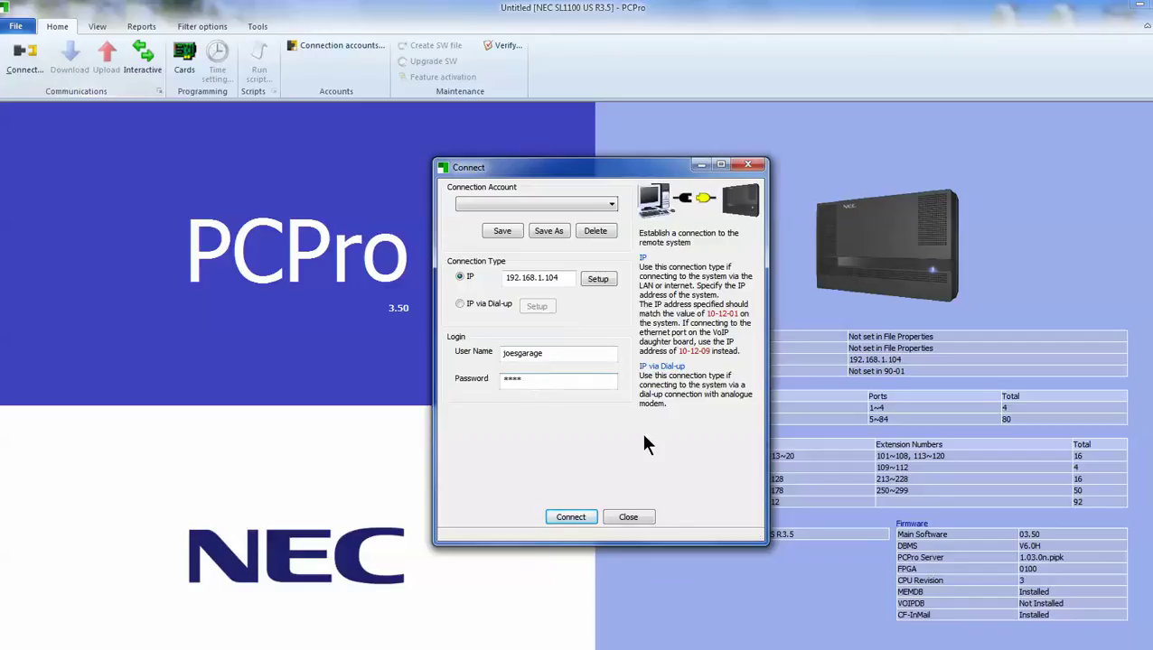
# Connect to the SL1100 at 192.168.1.104 using the filled-in login
pyautogui.click(571, 517)
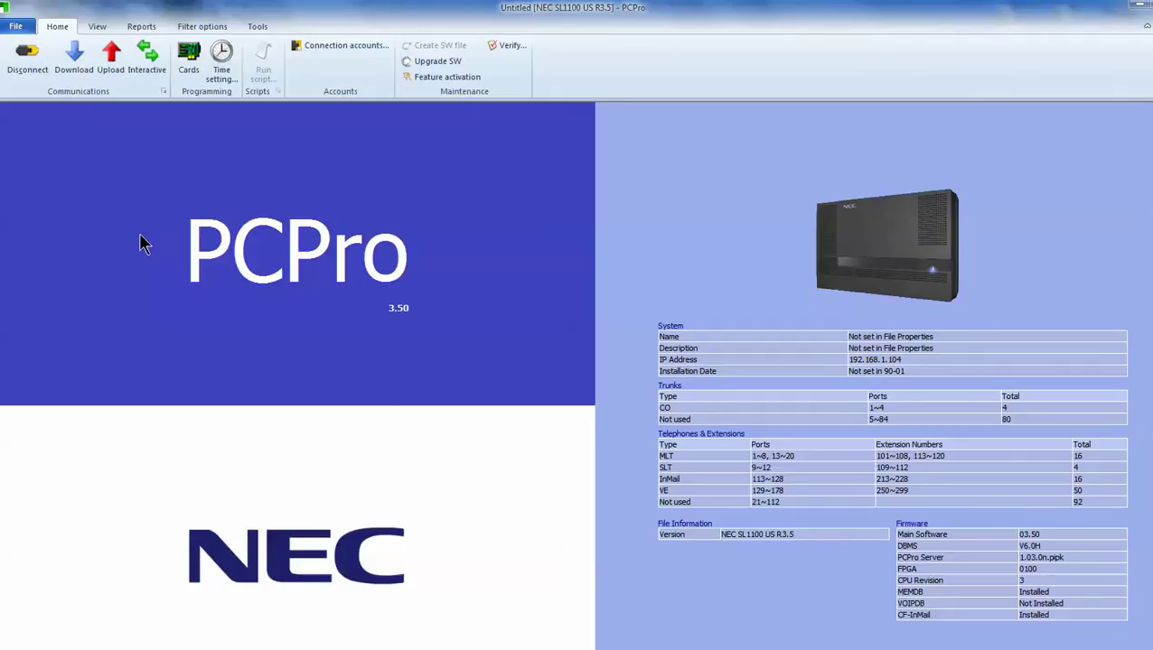
pyautogui.click(75, 62)
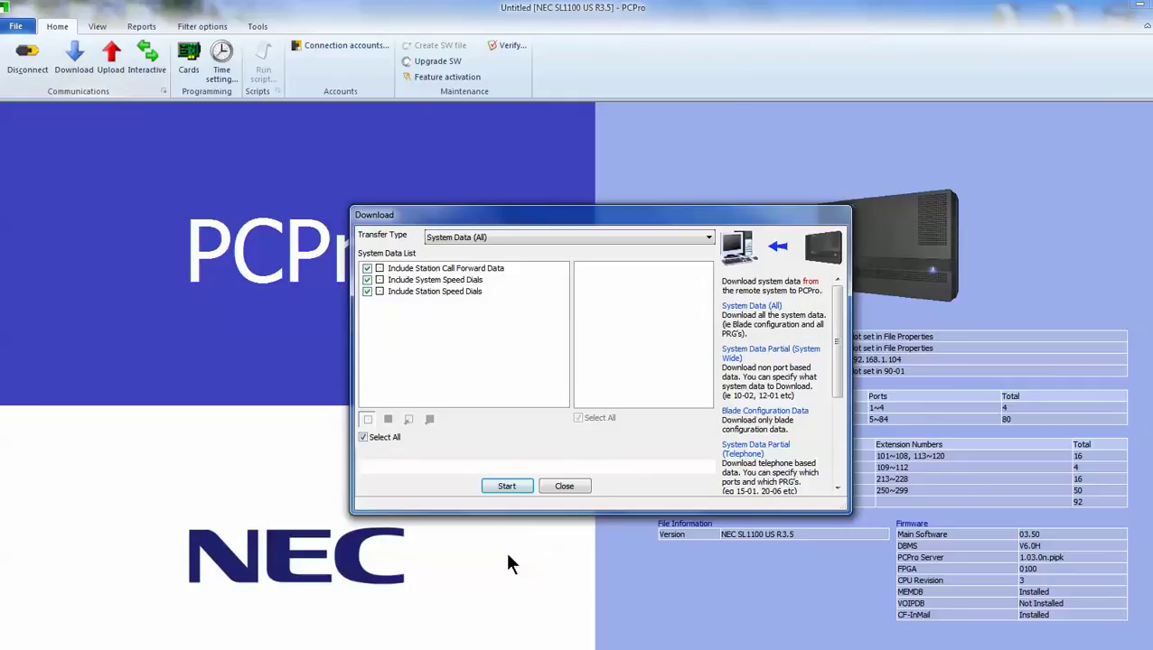
# Download all system data (System Data (All)) from the SL1100, then close the transfer window
pyautogui.click(511, 486)
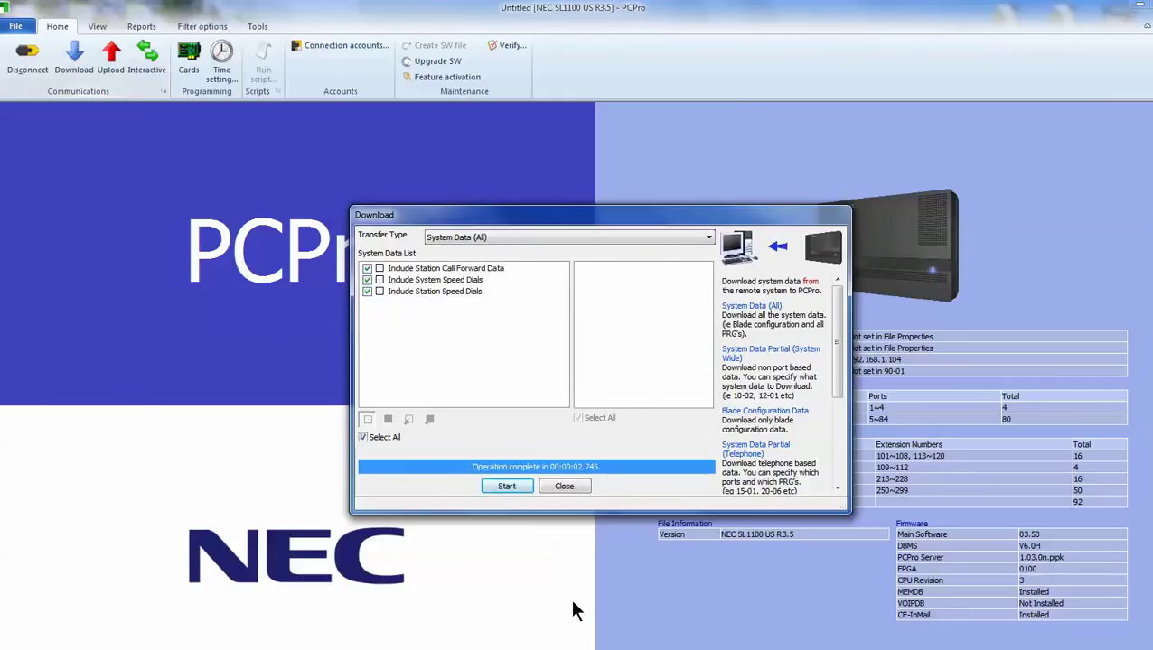
pyautogui.click(570, 491)
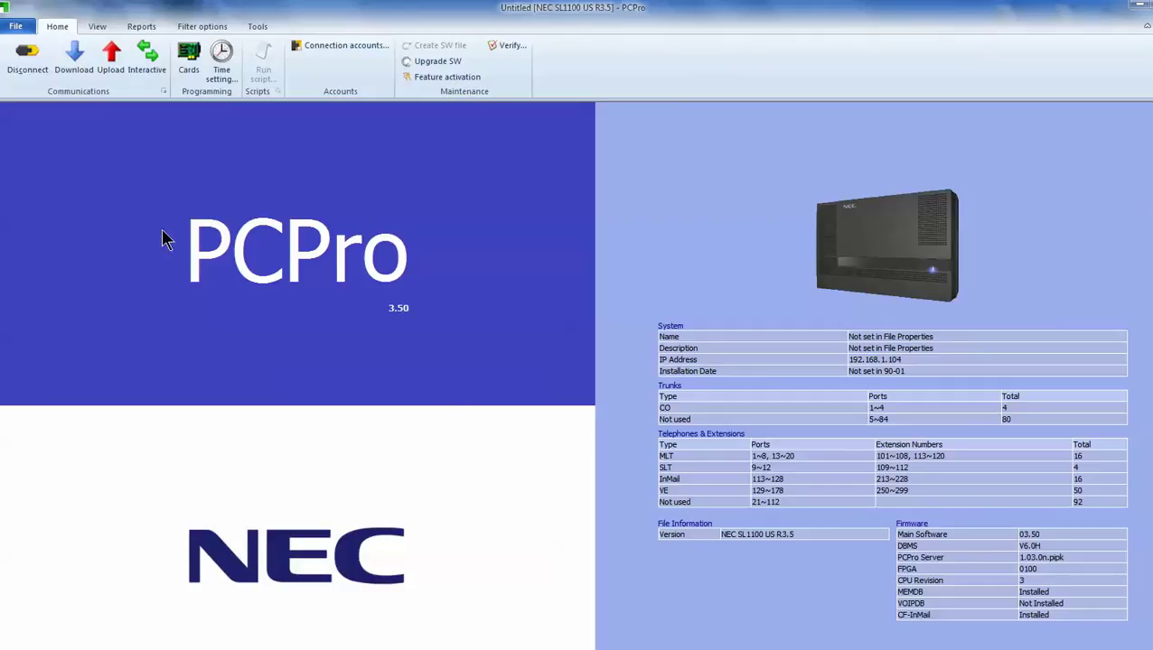
# Switch to the Advanced view and open program 13-04: Speed Dialing Number and Name
pyautogui.click(98, 27)
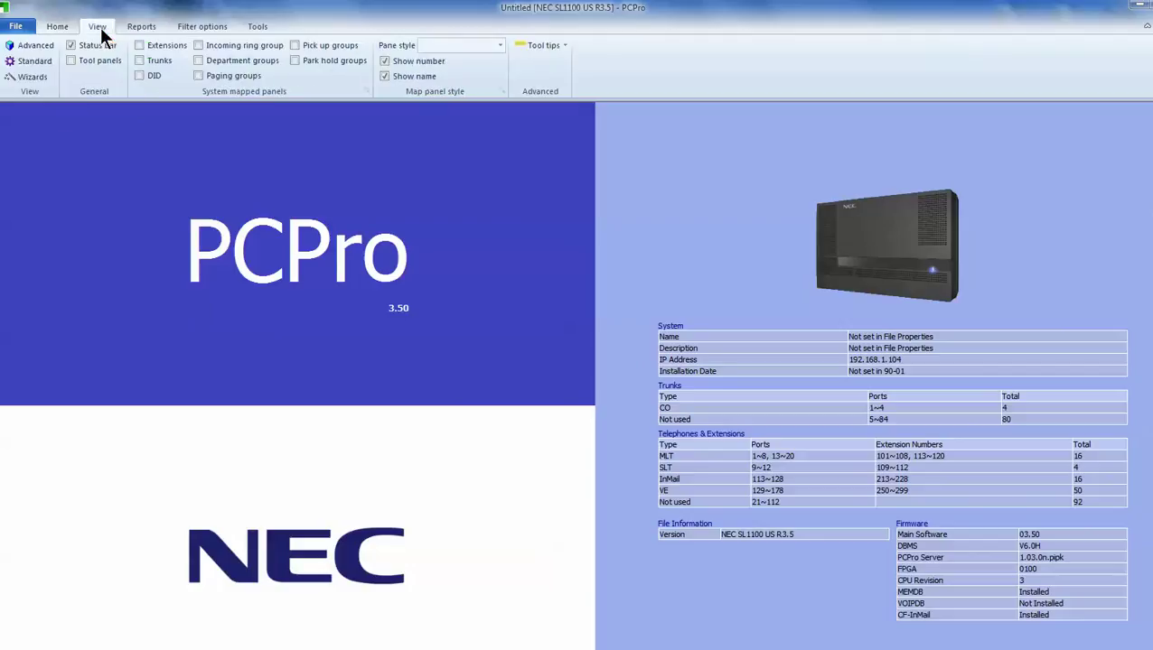
pyautogui.click(39, 42)
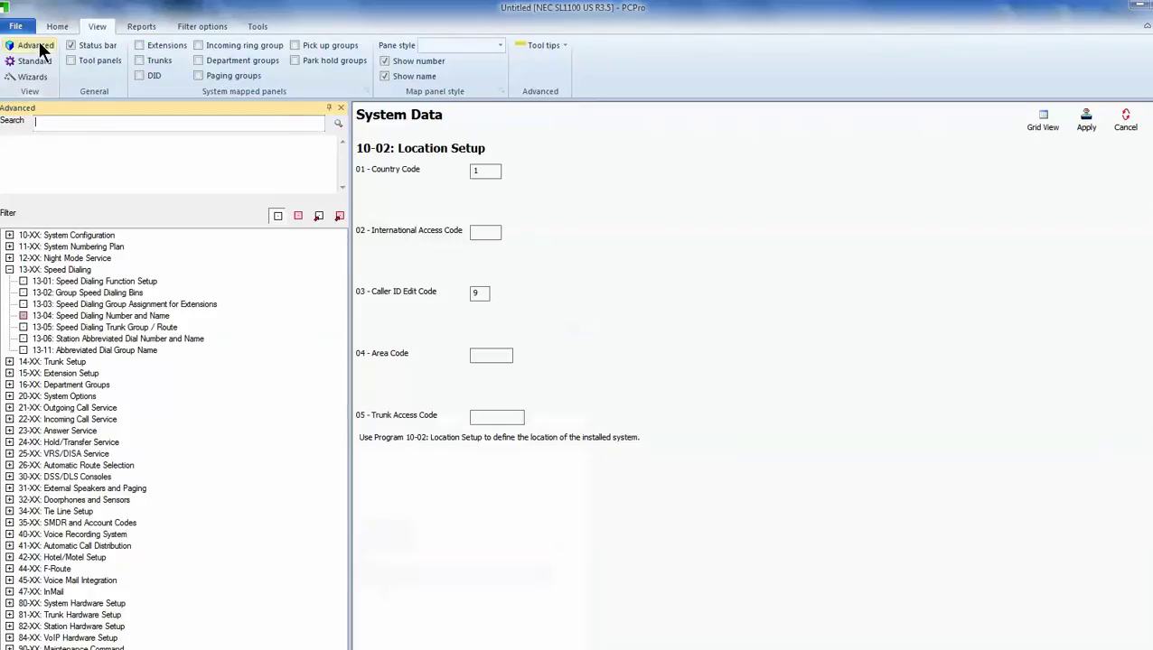
pyautogui.doubleClick(51, 270)
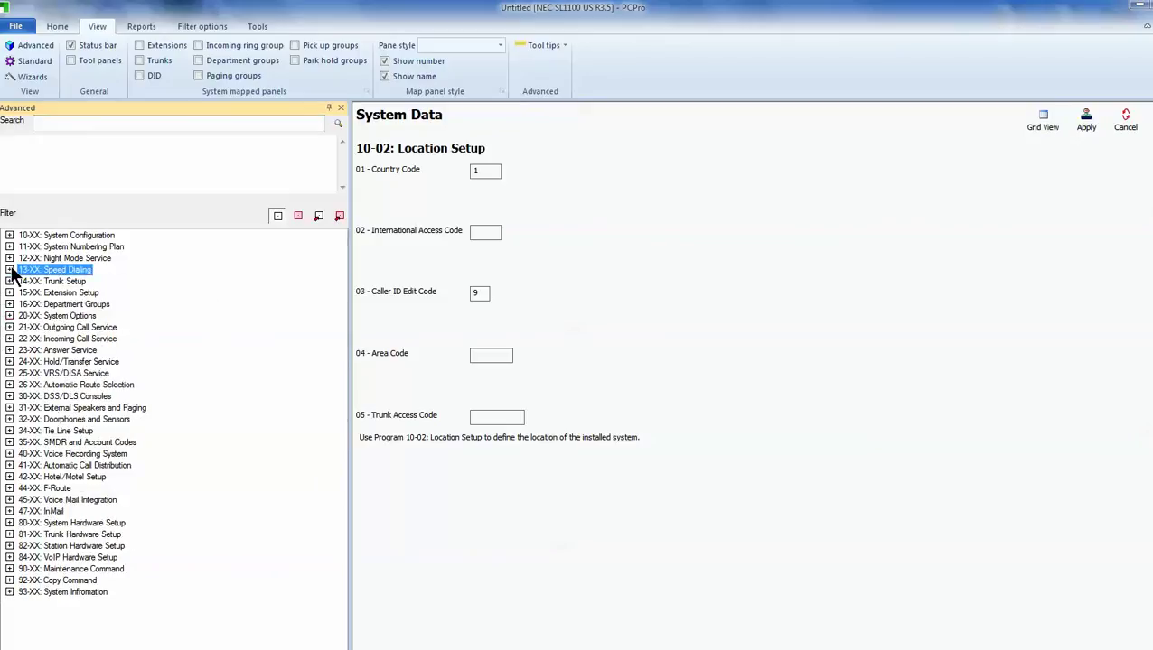
pyautogui.click(9, 270)
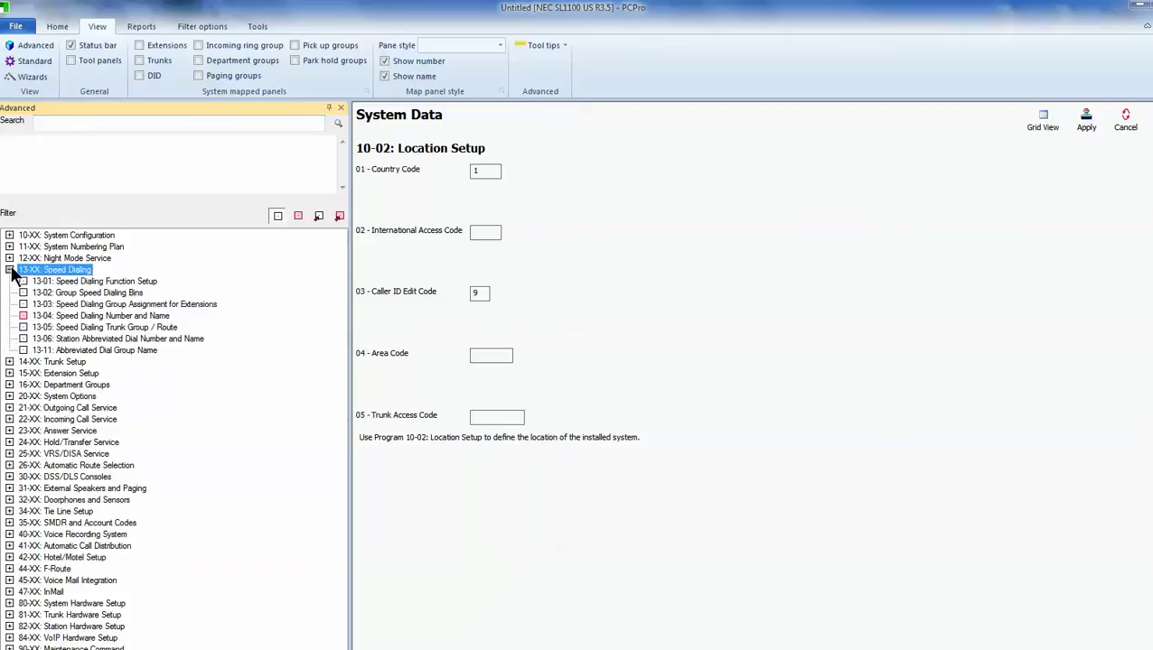
pyautogui.click(95, 315)
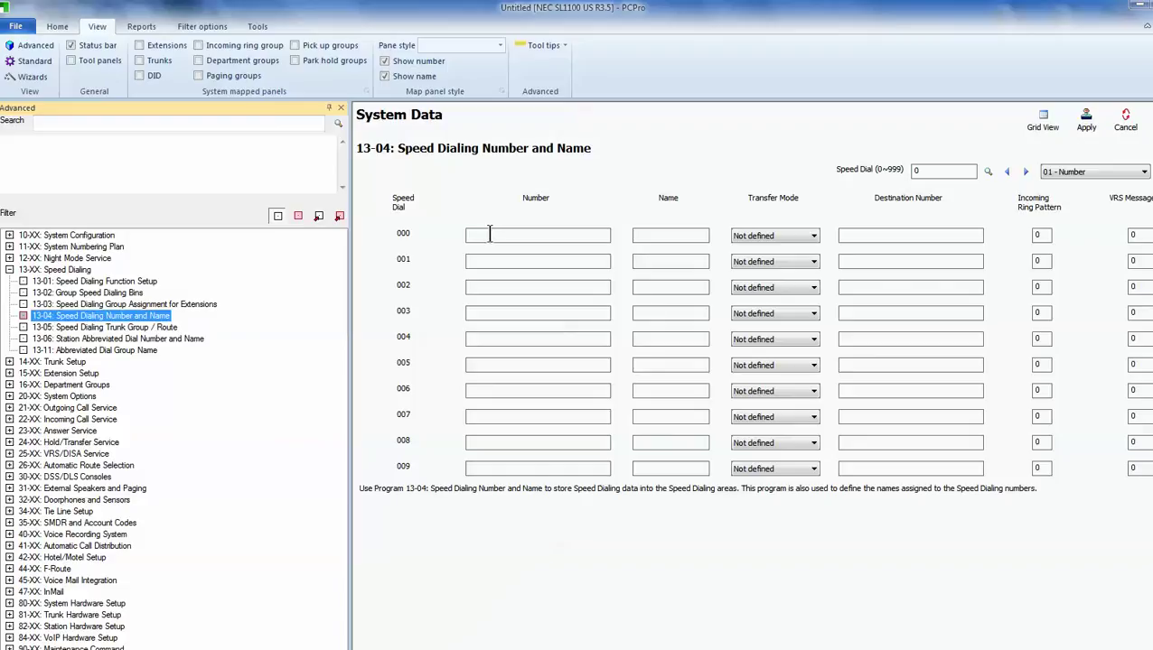
pyautogui.click(489, 235)
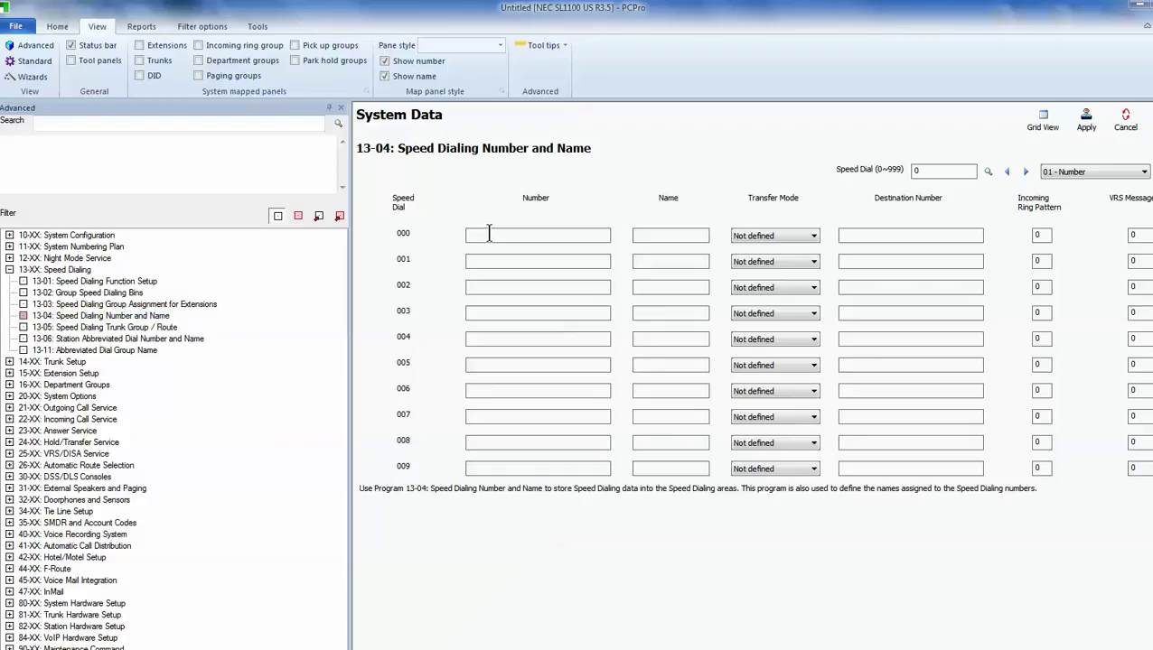
pyautogui.click(767, 262)
pyautogui.click(654, 235)
# Show the 13-04 entries in Grid View with widened Number and Name columns
pyautogui.click(1044, 127)
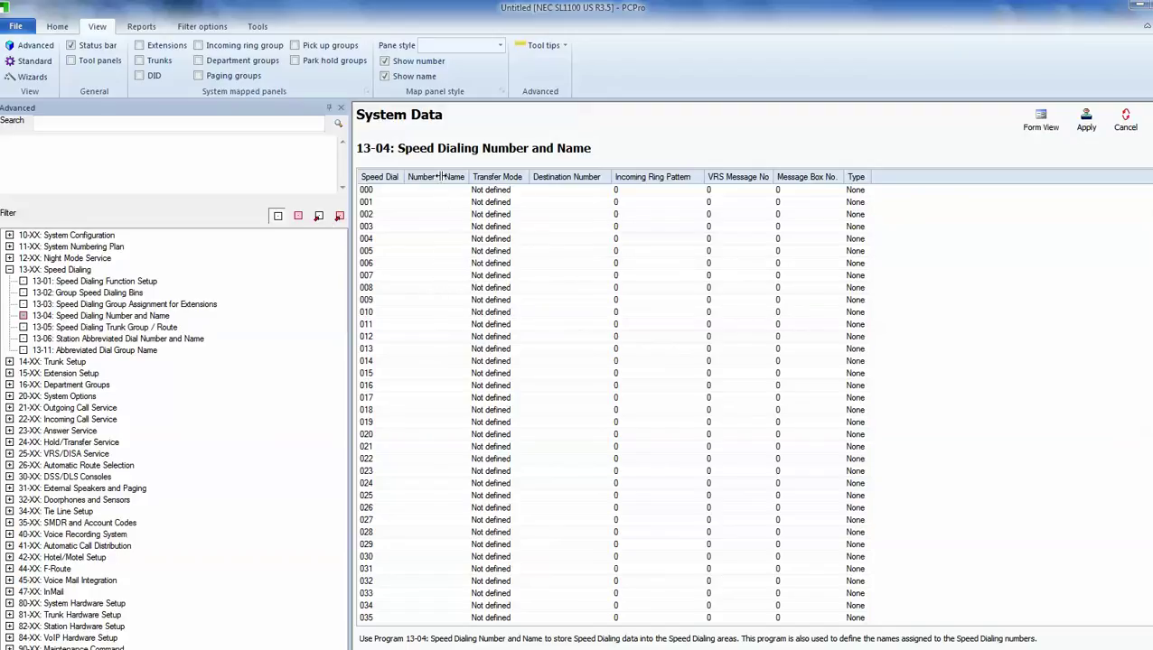
pyautogui.moveTo(440, 177); pyautogui.dragTo(518, 182)
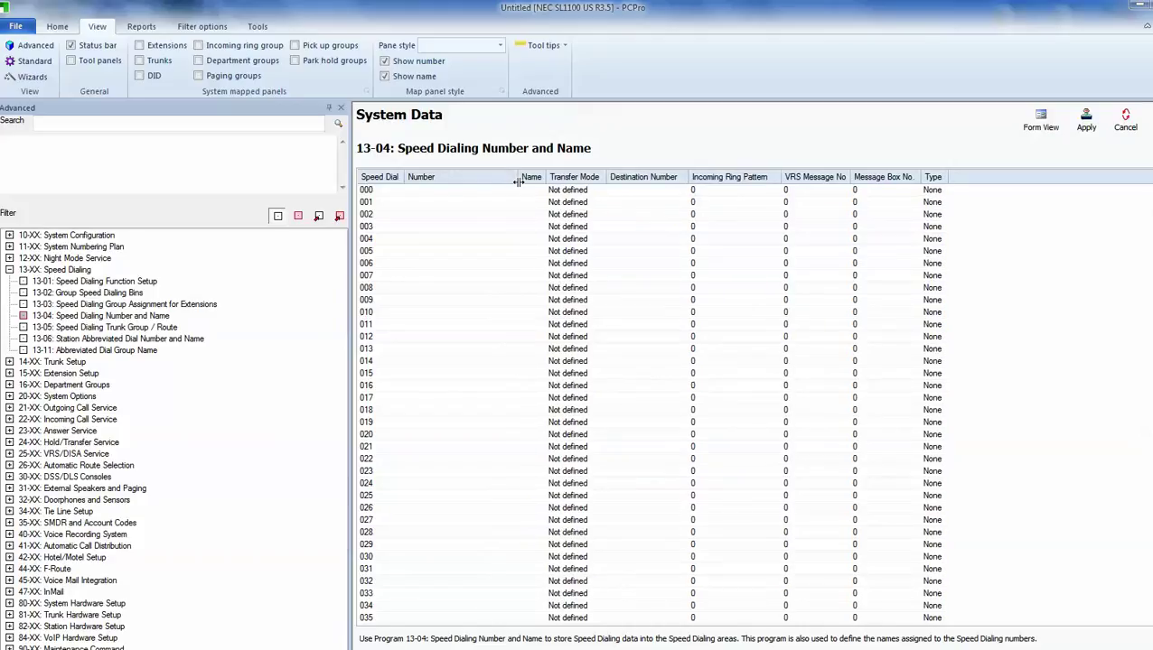
pyautogui.moveTo(548, 177); pyautogui.dragTo(685, 179)
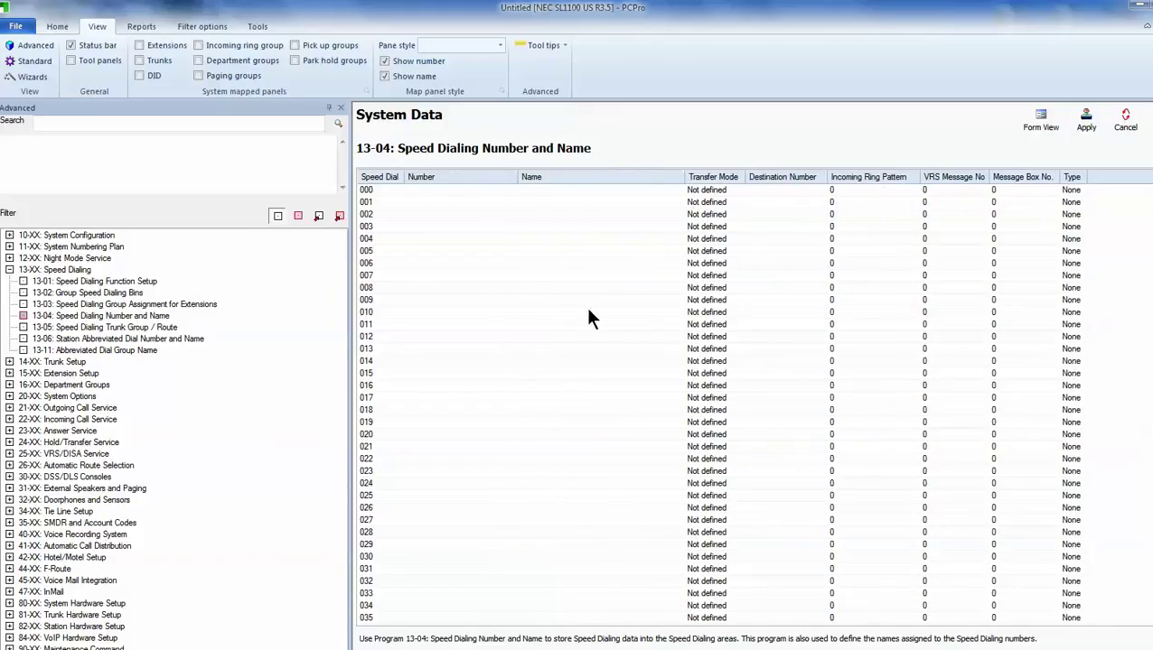
pyautogui.click(420, 189)
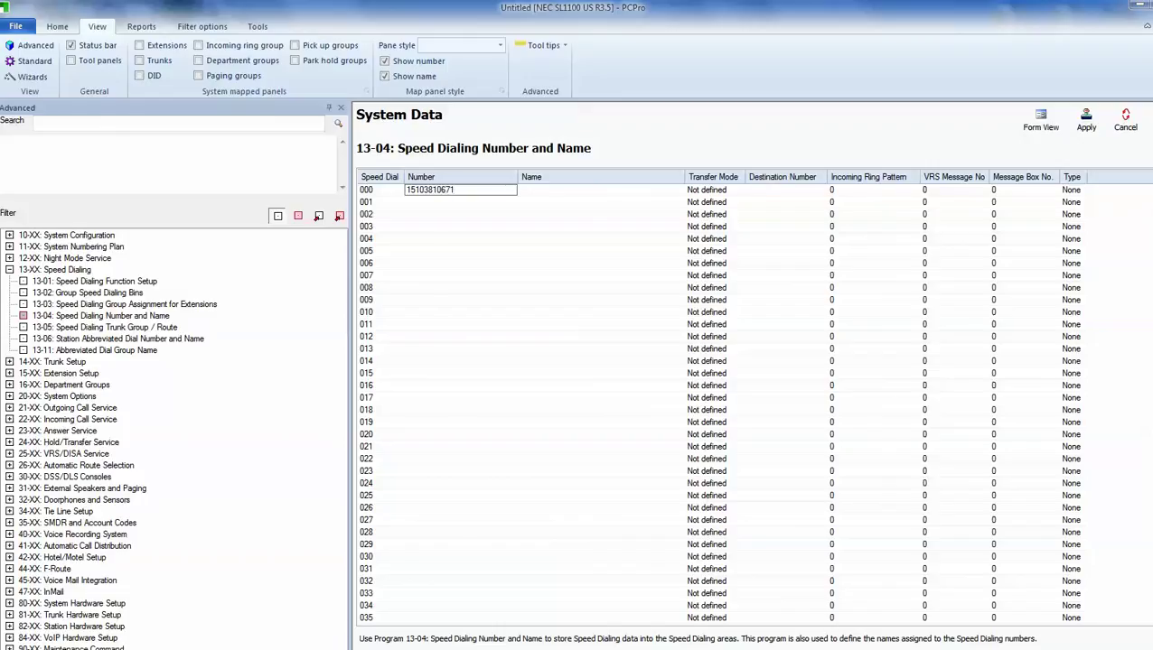
# Give speed dial 000 a phone number named 'Chabot Tele.' and 001 one named 'DMG', then apply
pyautogui.click(536, 191)
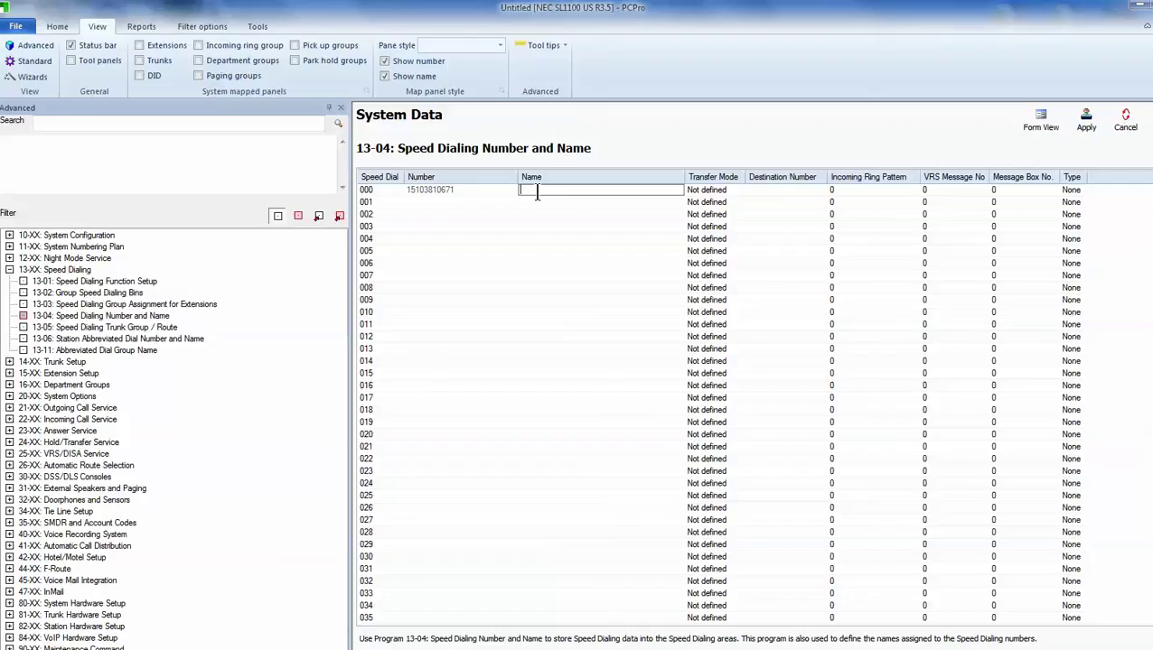
pyautogui.write('Chabot Tele.')
pyautogui.click(434, 202)
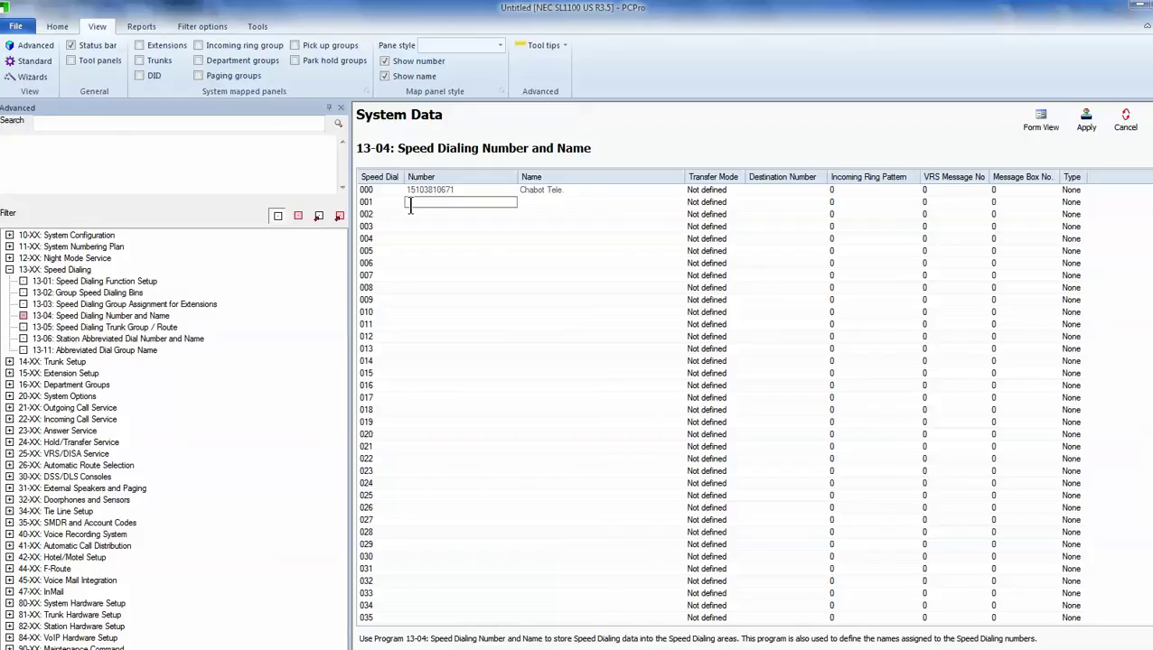
pyautogui.click(529, 204)
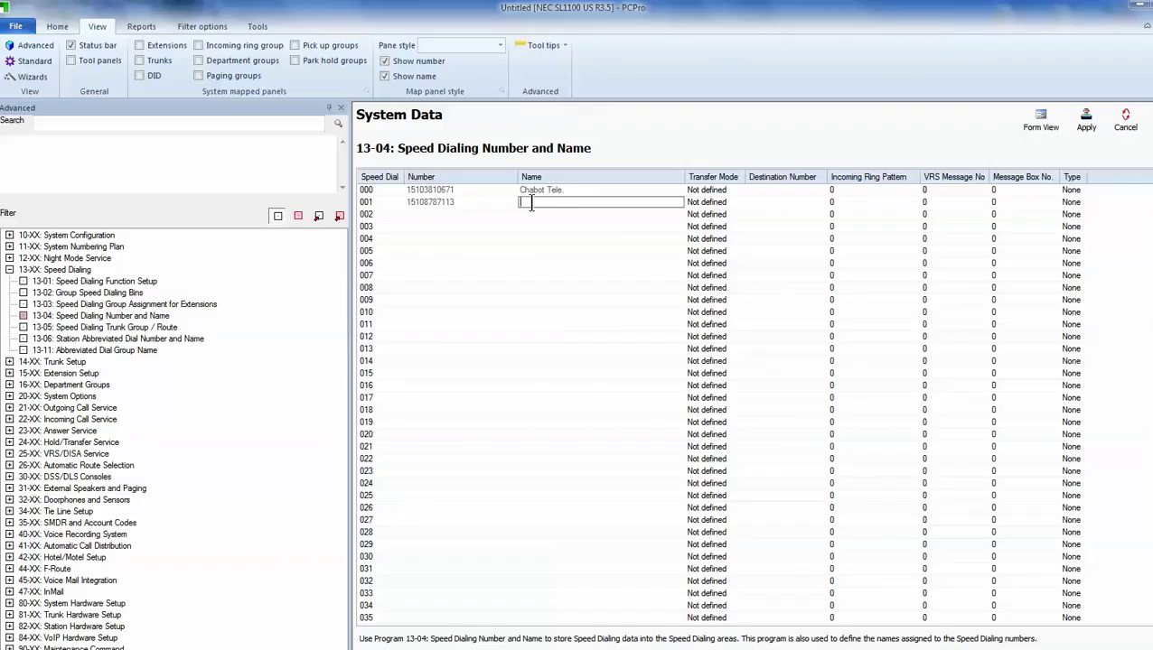
pyautogui.write('DMG')
pyautogui.click(1087, 123)
pyautogui.click(57, 28)
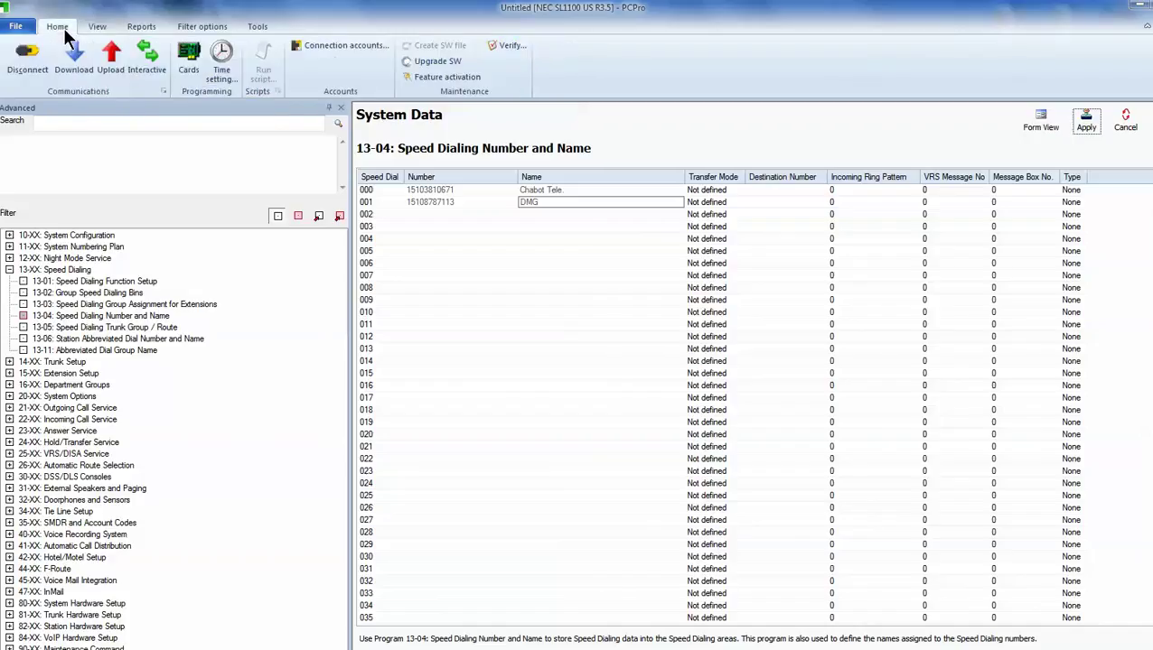
# Upload only the 13-XX: Speed Dialing data to the SL1100, then close the transfer window
pyautogui.click(112, 62)
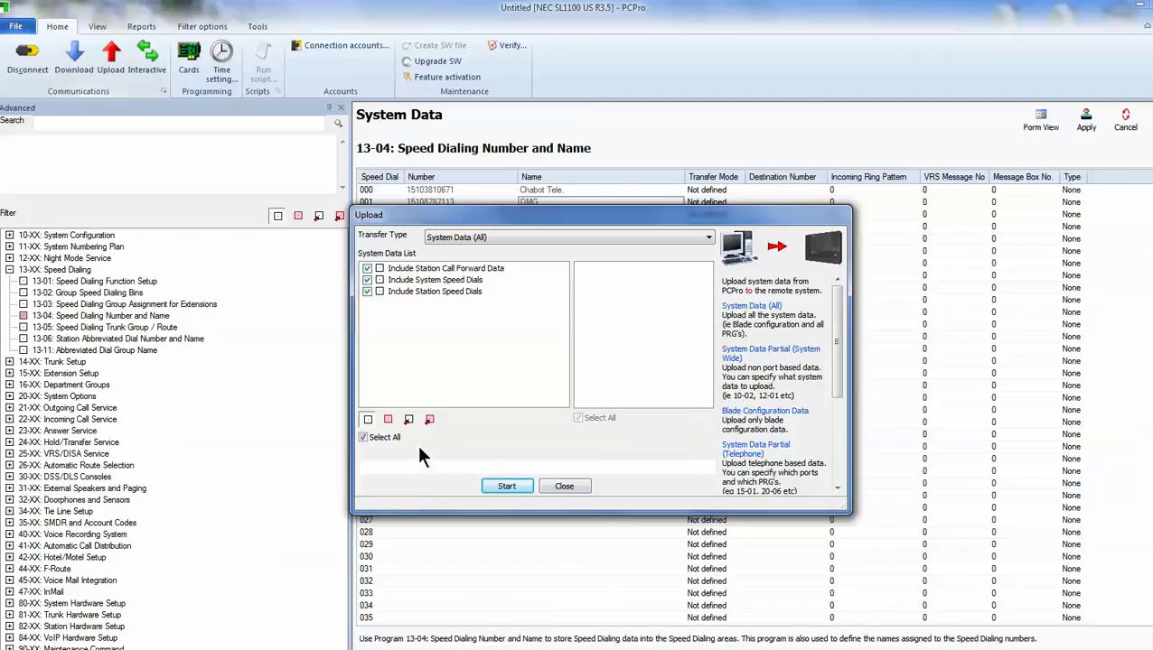
pyautogui.click(409, 421)
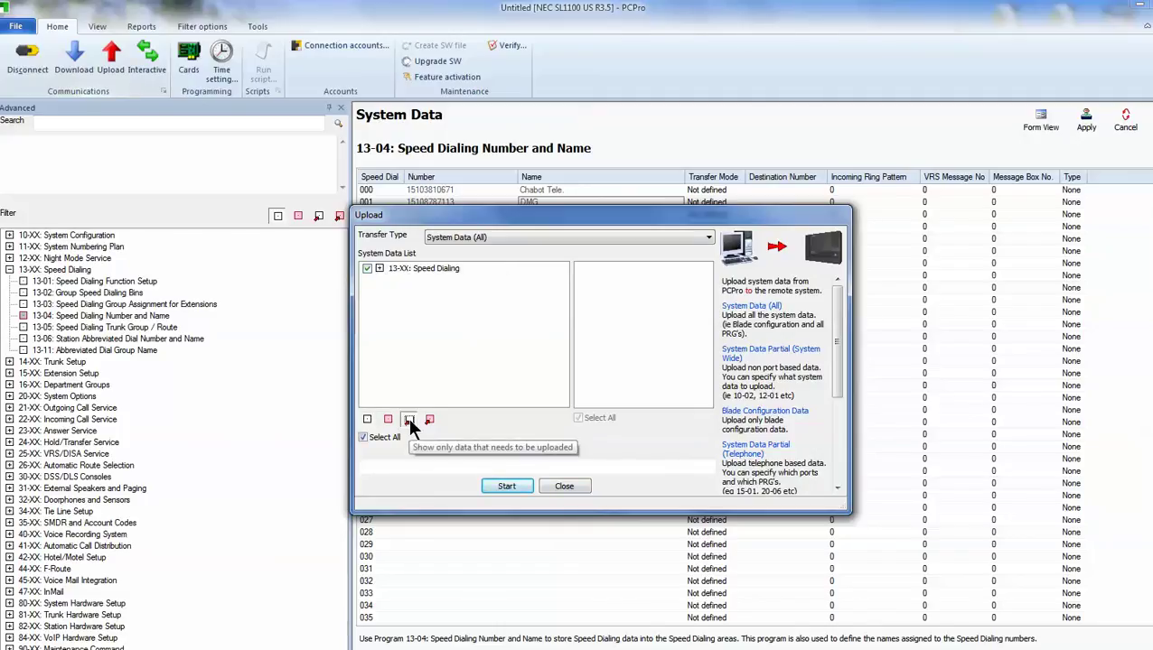
pyautogui.click(511, 488)
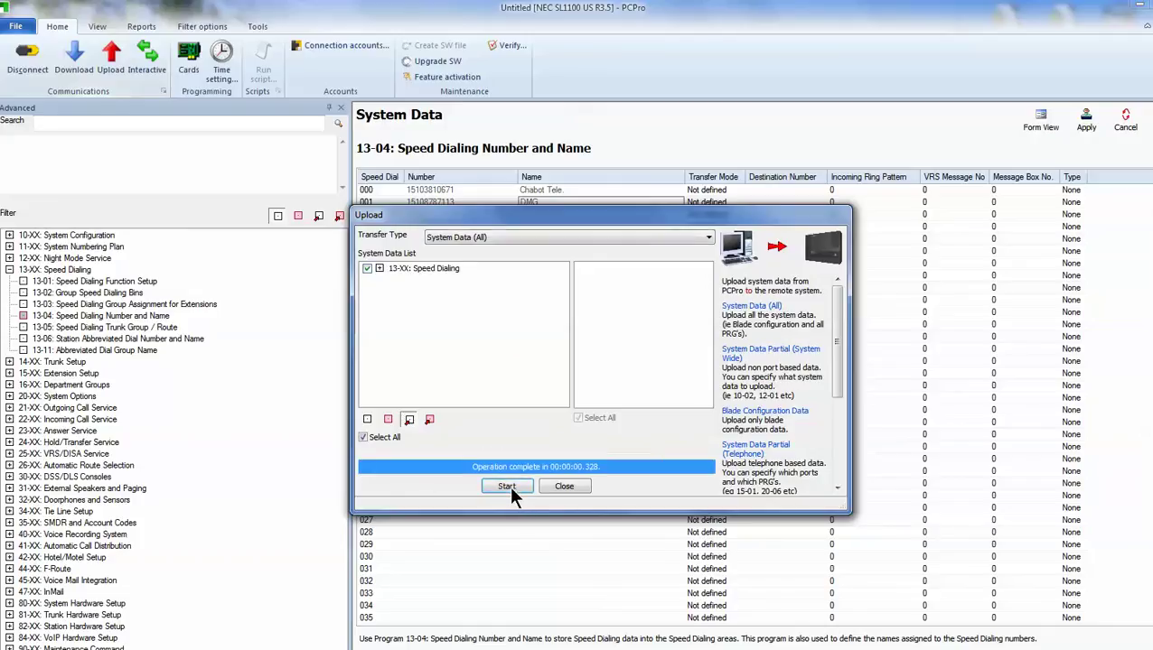
pyautogui.click(564, 487)
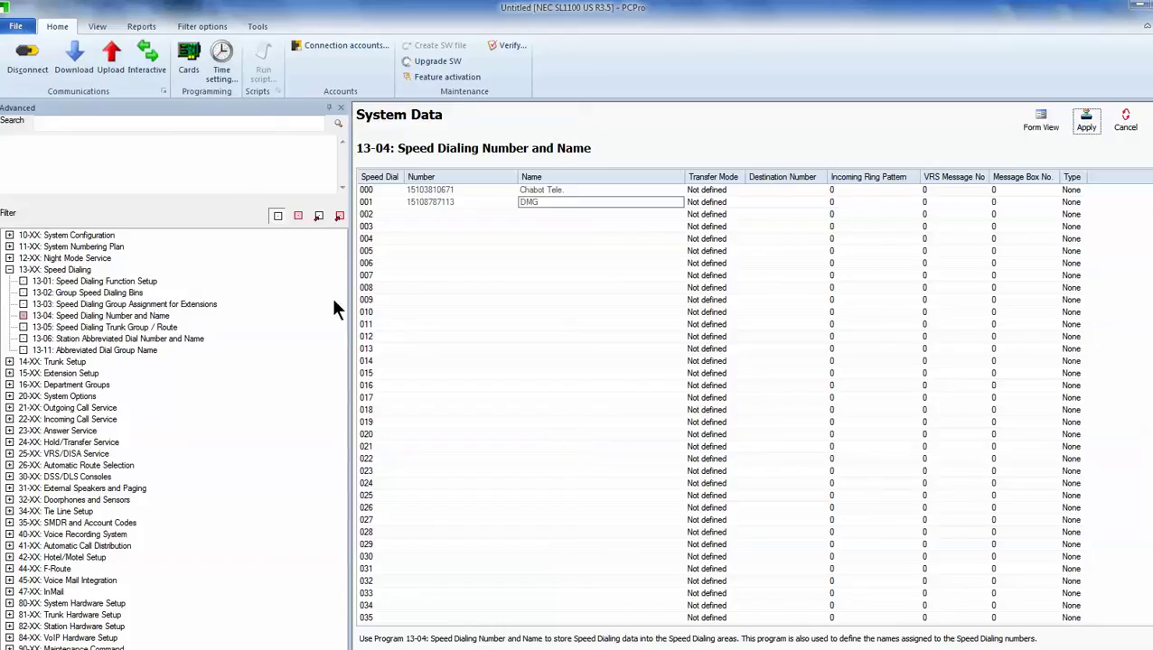
# Save the database as untitled.slb in the Chabot1 folder
pyautogui.click(17, 30)
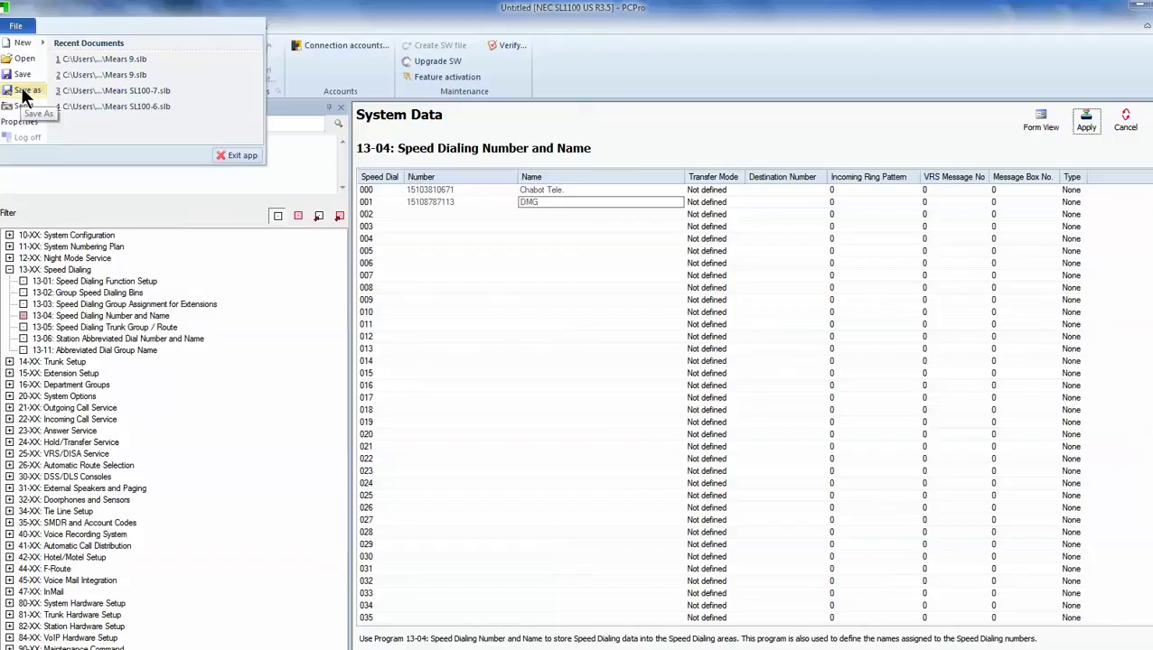
pyautogui.click(25, 94)
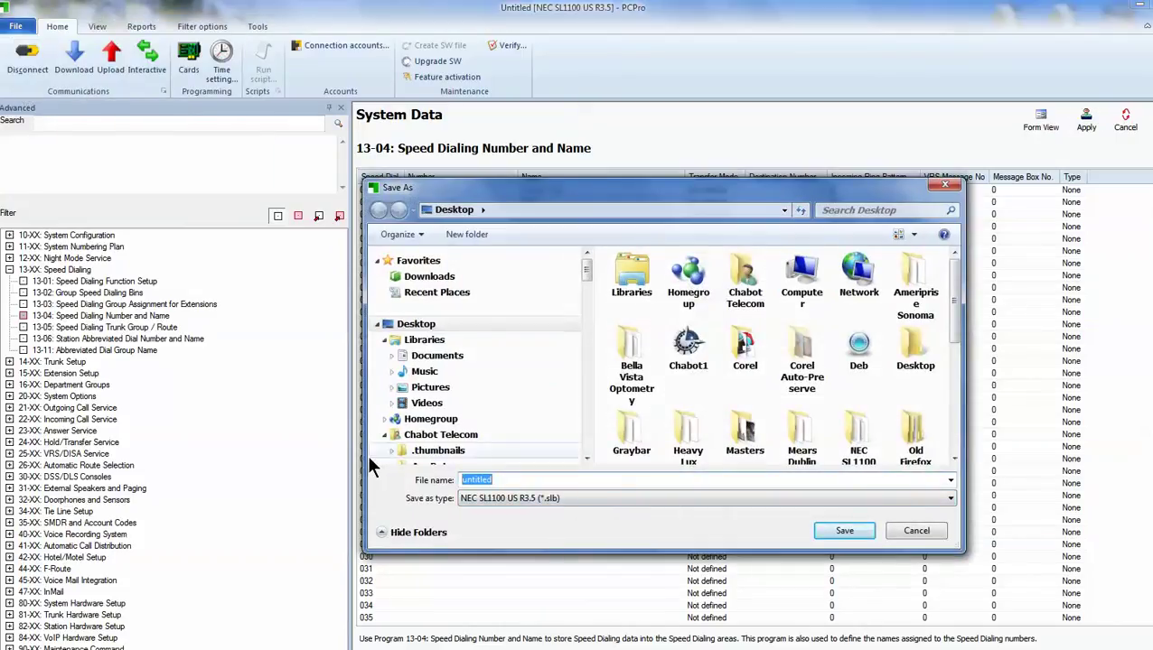
pyautogui.write('chabot')
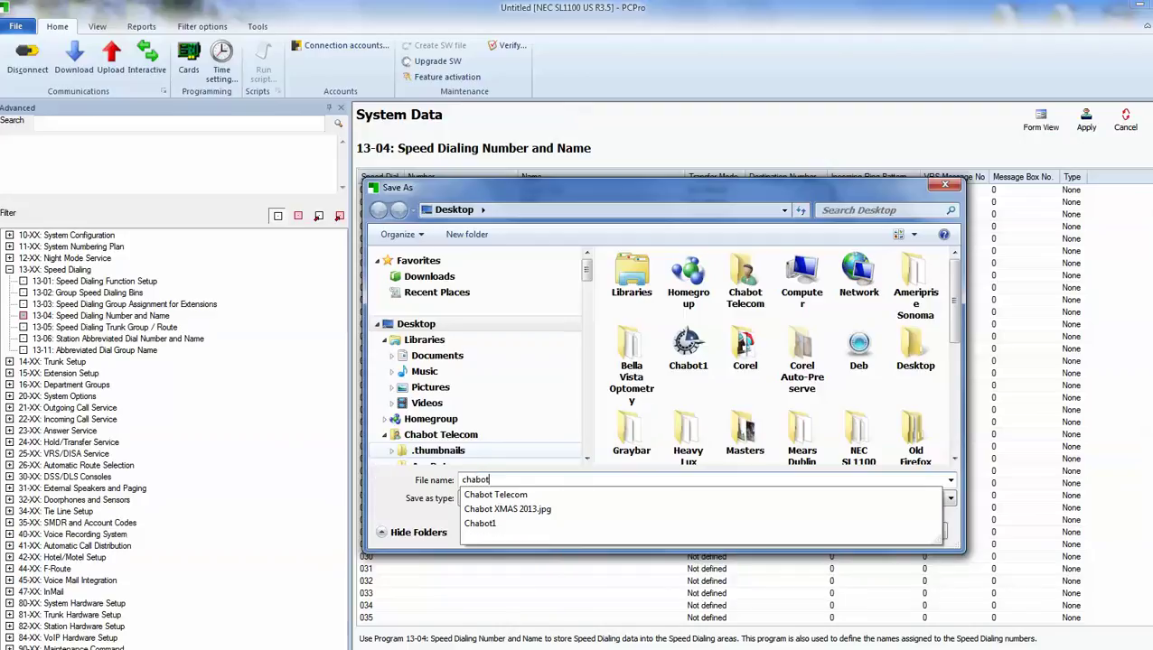
pyautogui.write('1')
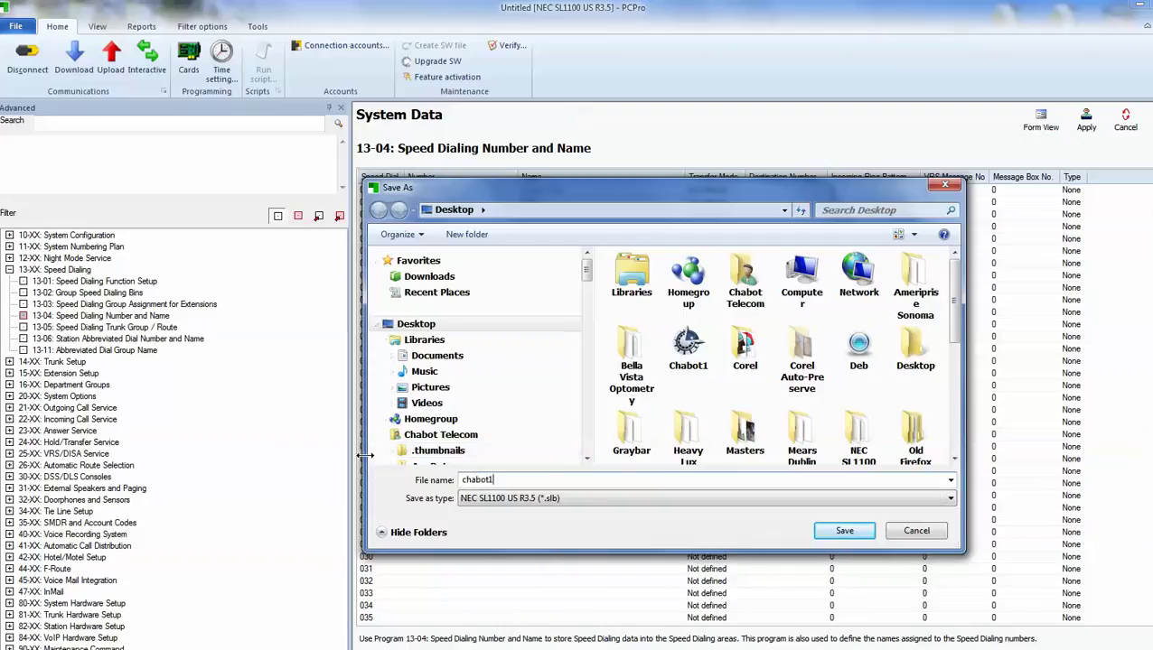
pyautogui.click(844, 533)
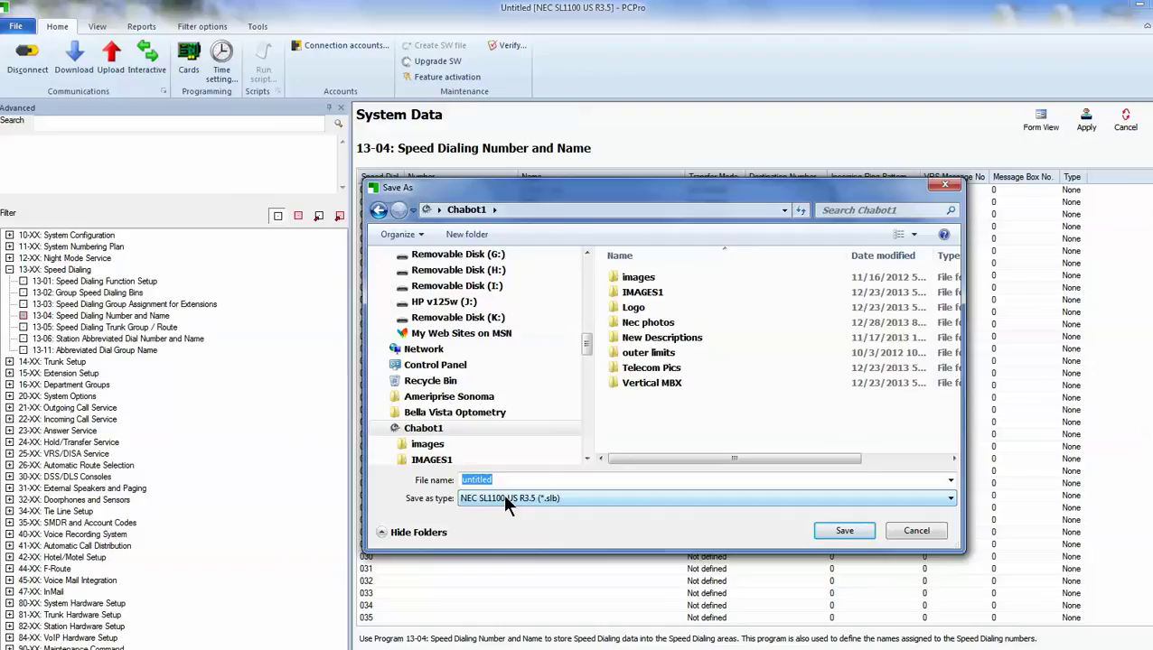
pyautogui.click(858, 532)
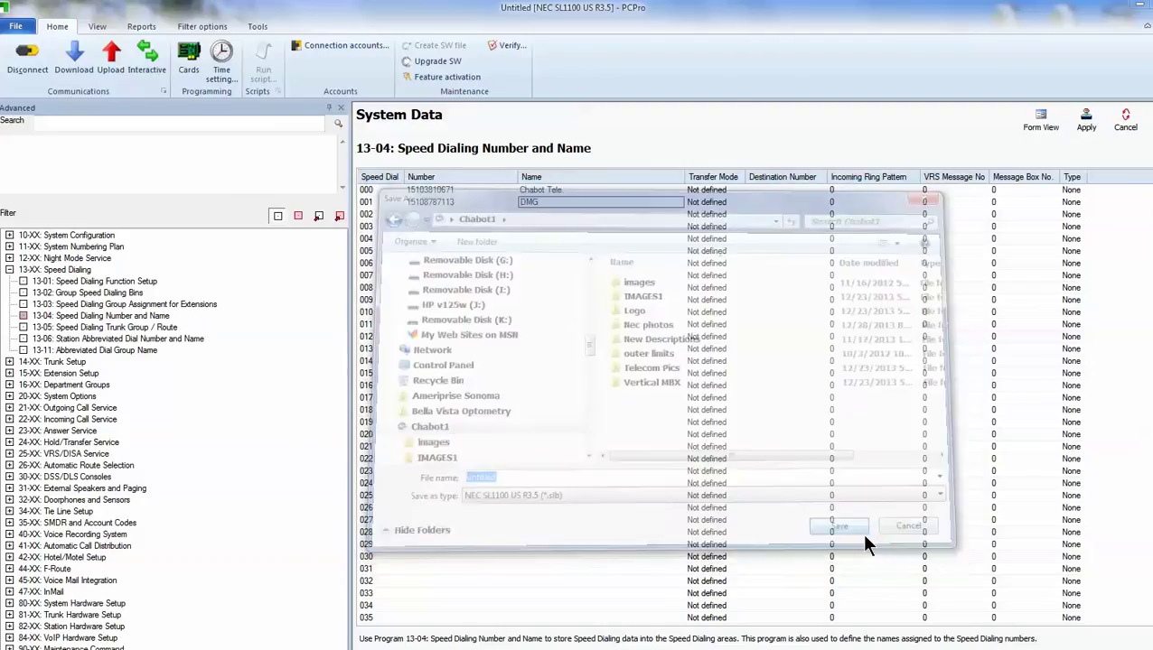